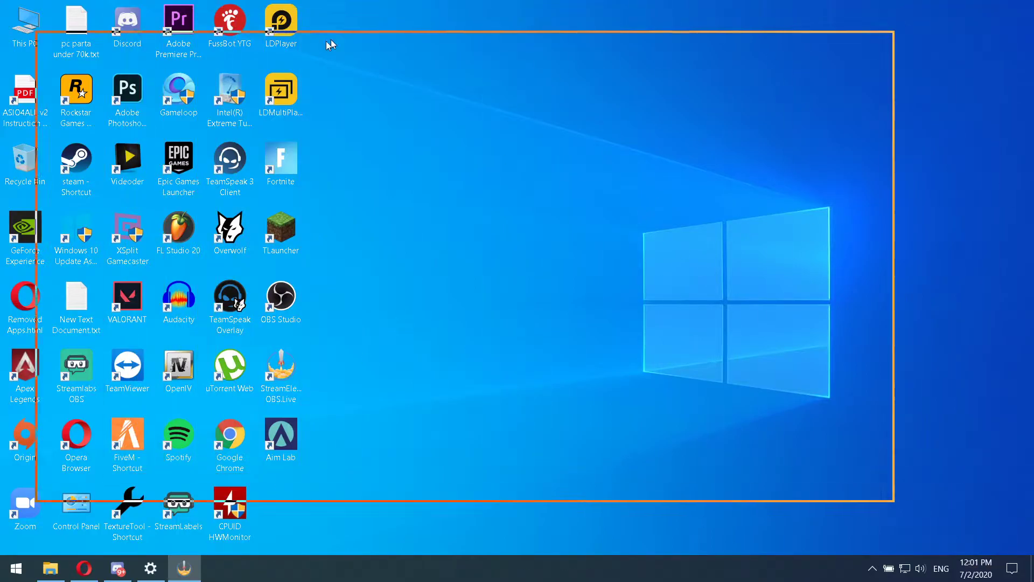
# - Drag the StreamElements OBS.Live window into view on the desktop
pyautogui.moveTo(650, 12)
pyautogui.mouseDown()
pyautogui.moveTo(323, 43)
pyautogui.moveTo(412, 41)
pyautogui.mouseUp()
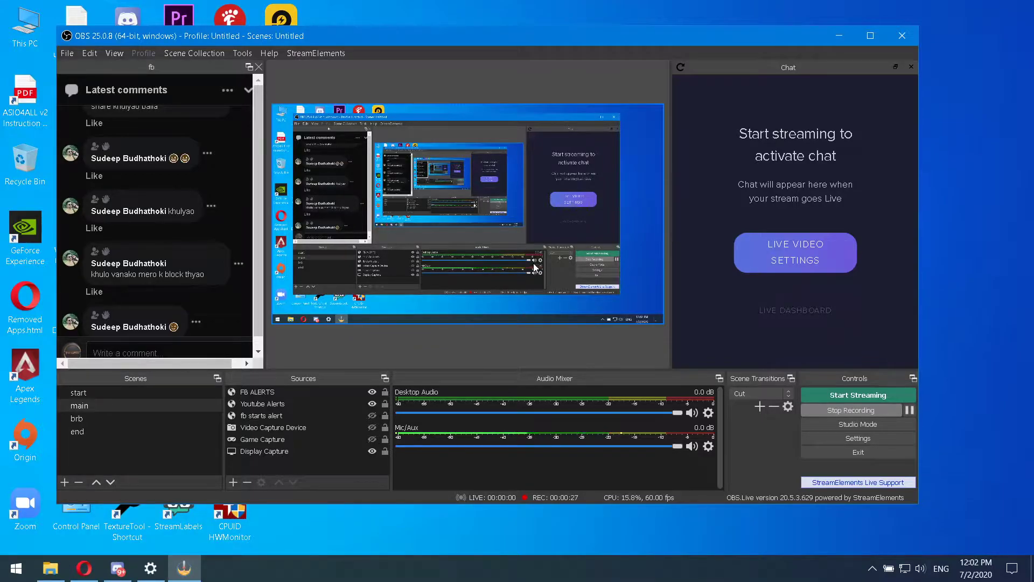
pyautogui.moveTo(254, 208); pyautogui.dragTo(262, 317)
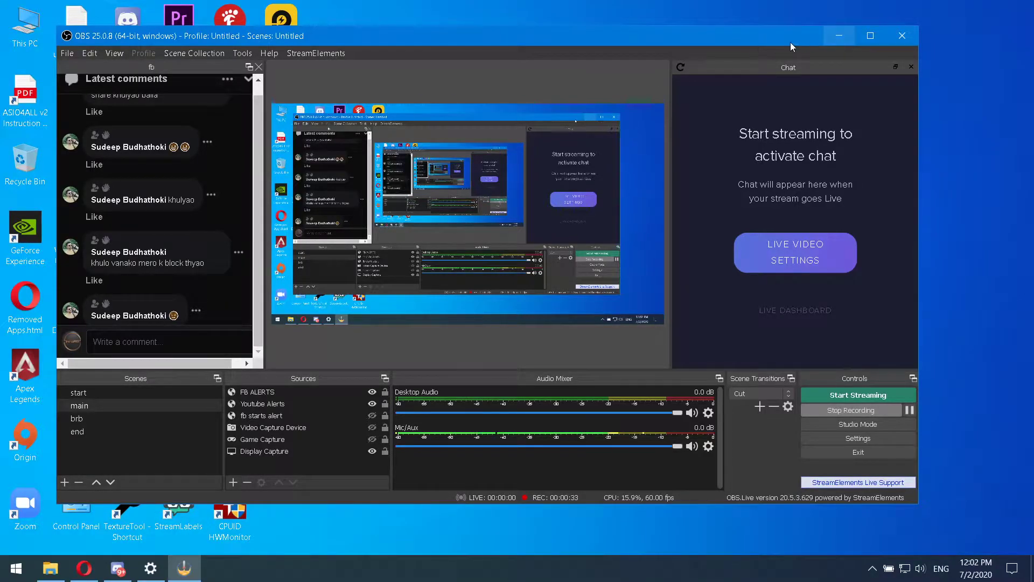
# - Minimize the OBS.Live window, then restore it from the taskbar
pyautogui.click(832, 37)
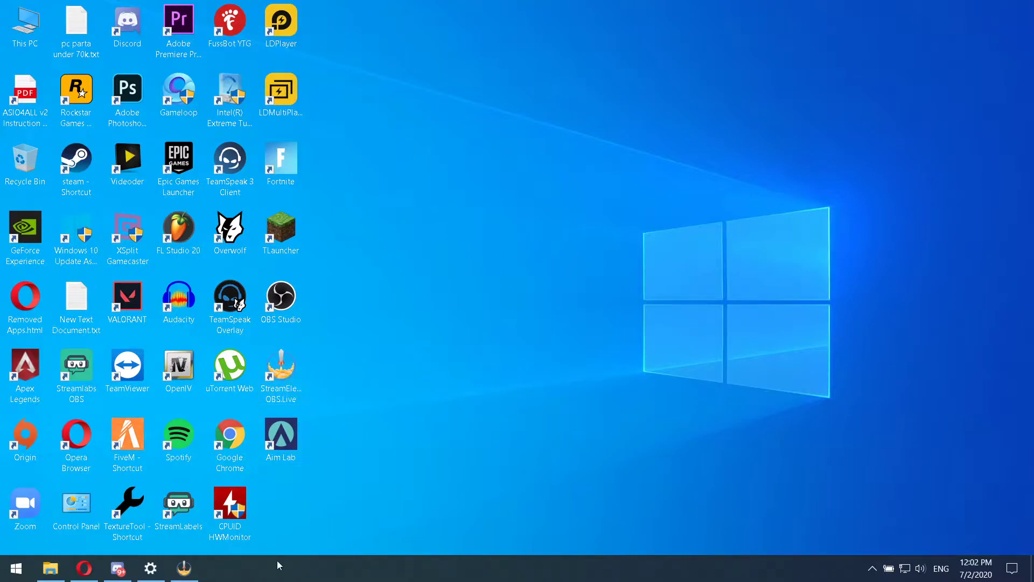
pyautogui.click(185, 569)
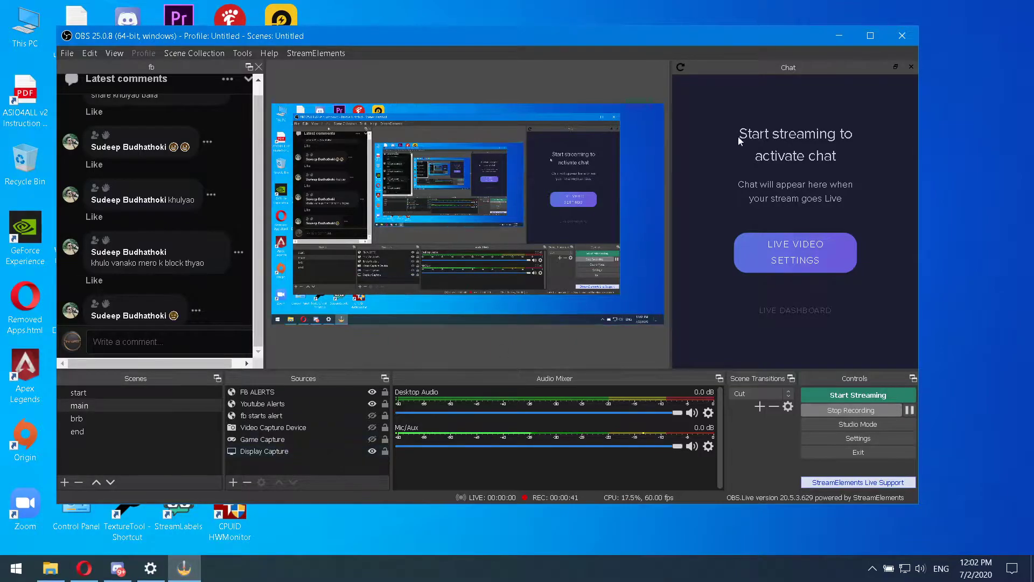
# - Minimize OBS.Live, go to Graphics settings, and remove AfterFX.exe from the app list
pyautogui.click(836, 36)
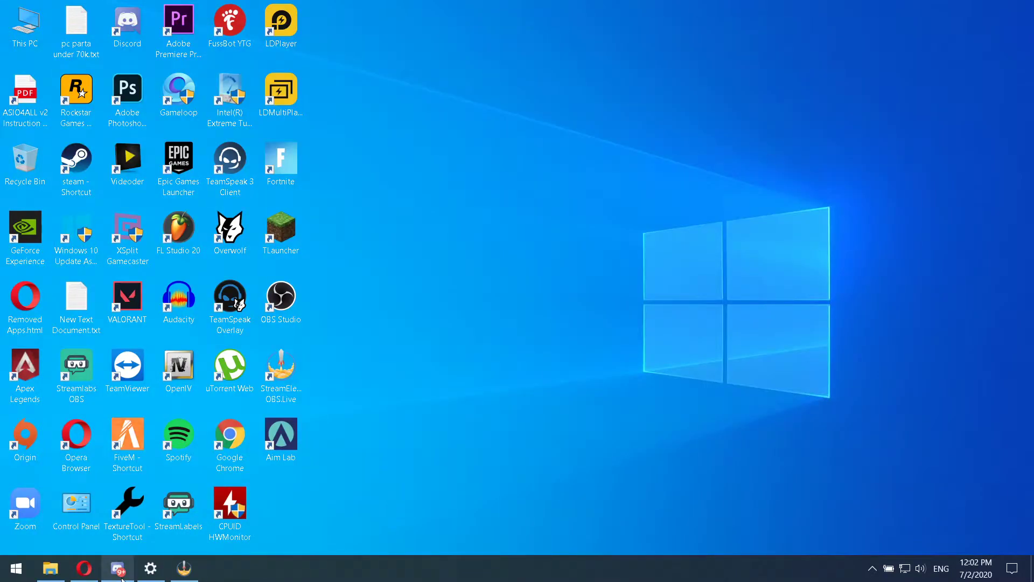
pyautogui.click(151, 568)
pyautogui.scroll(-1, 271, 385)
pyautogui.scroll(-1, 270, 385)
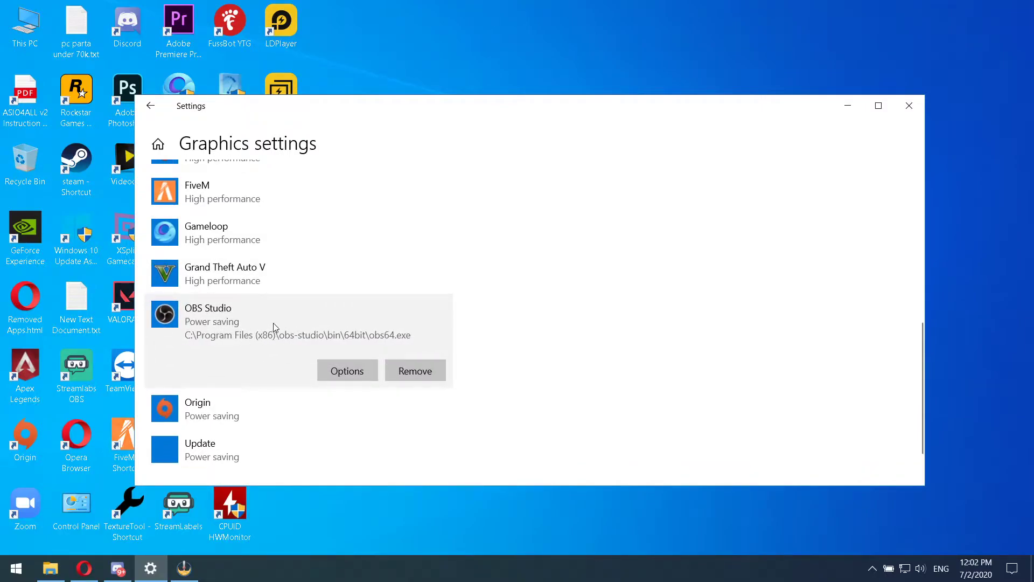
pyautogui.scroll(3, 274, 327)
pyautogui.scroll(2, 274, 326)
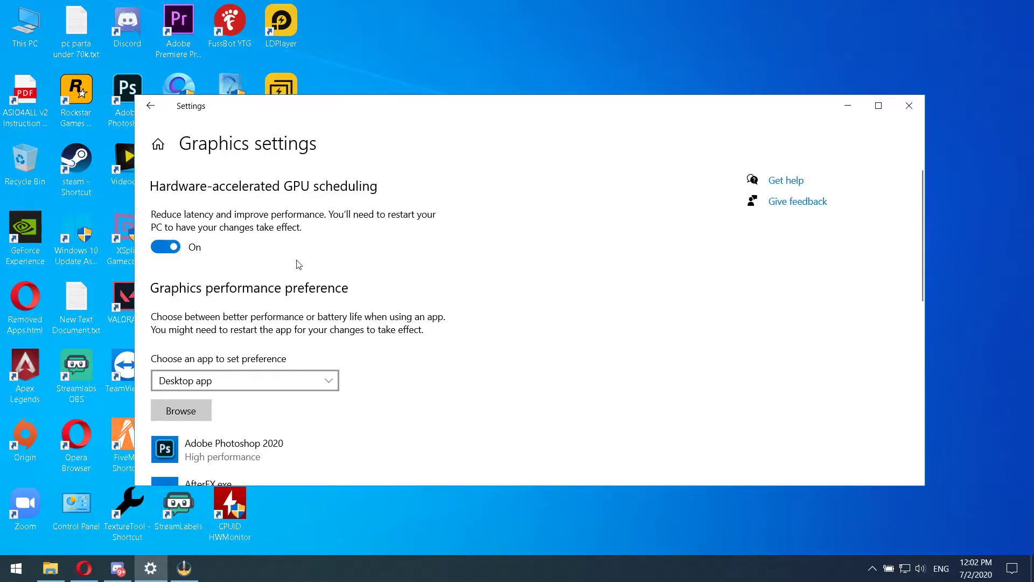
pyautogui.scroll(-1, 299, 371)
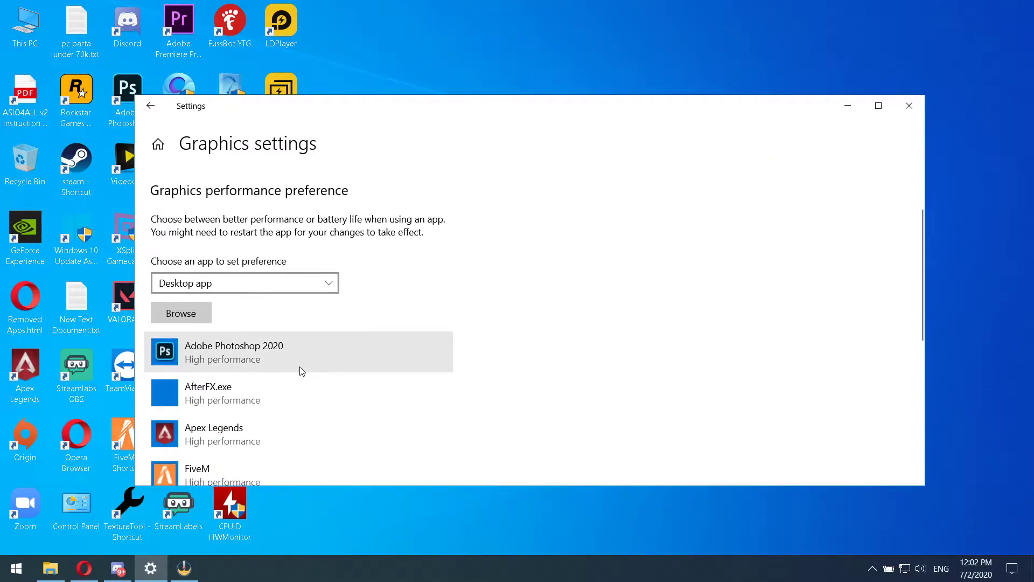
pyautogui.scroll(-1, 300, 369)
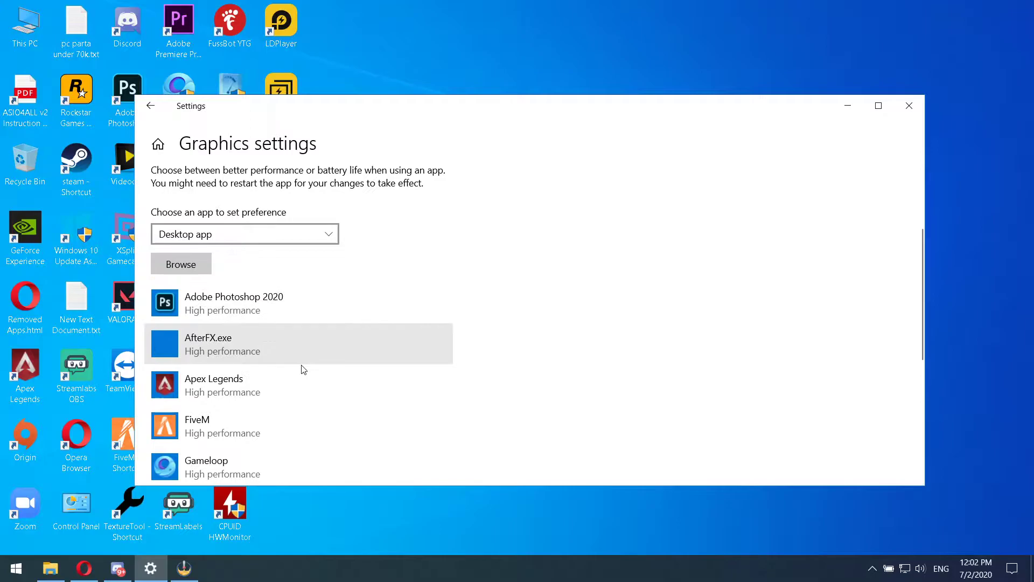
pyautogui.click(294, 344)
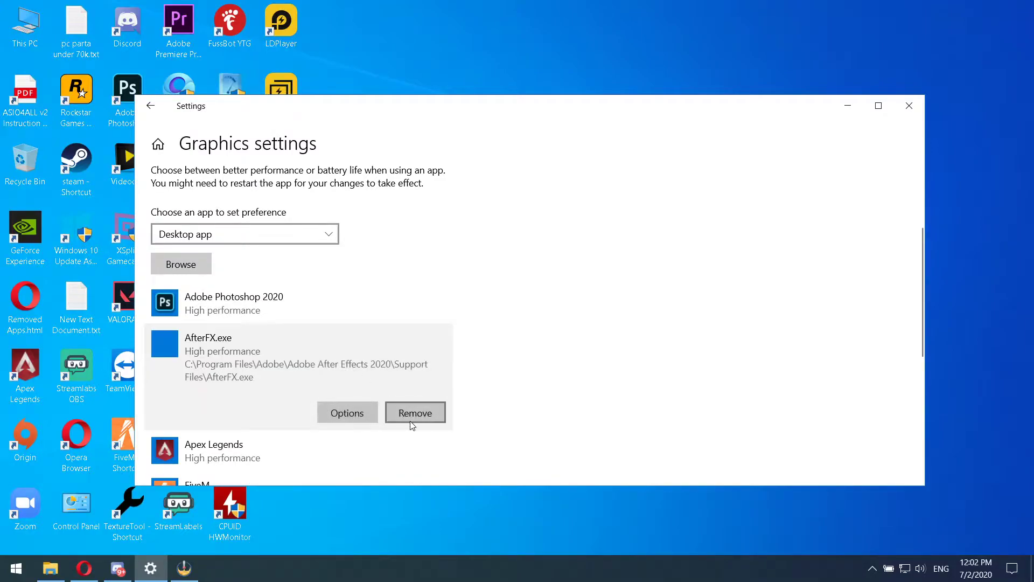
pyautogui.click(410, 414)
pyautogui.scroll(1, 267, 327)
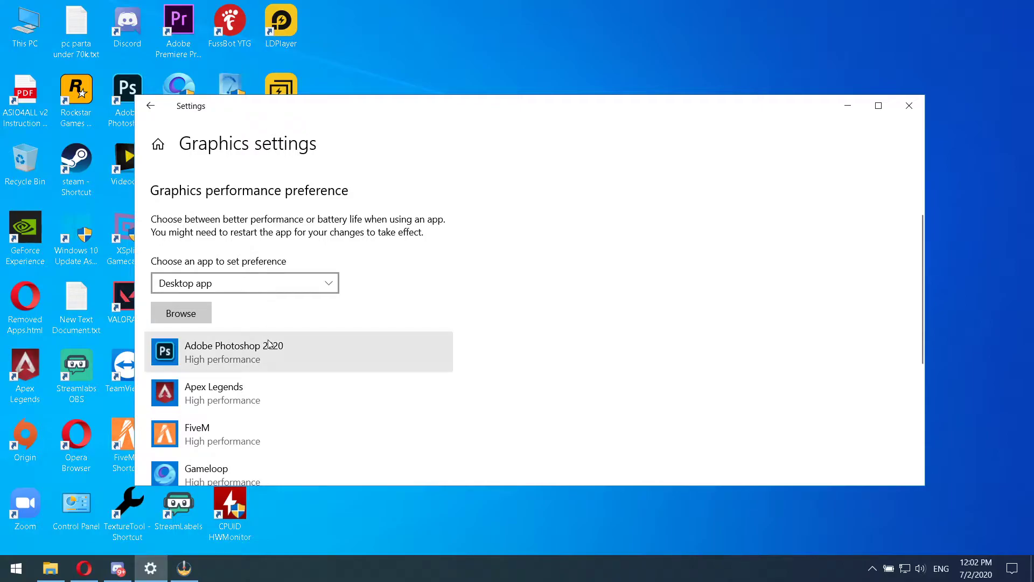
pyautogui.scroll(-1, 286, 377)
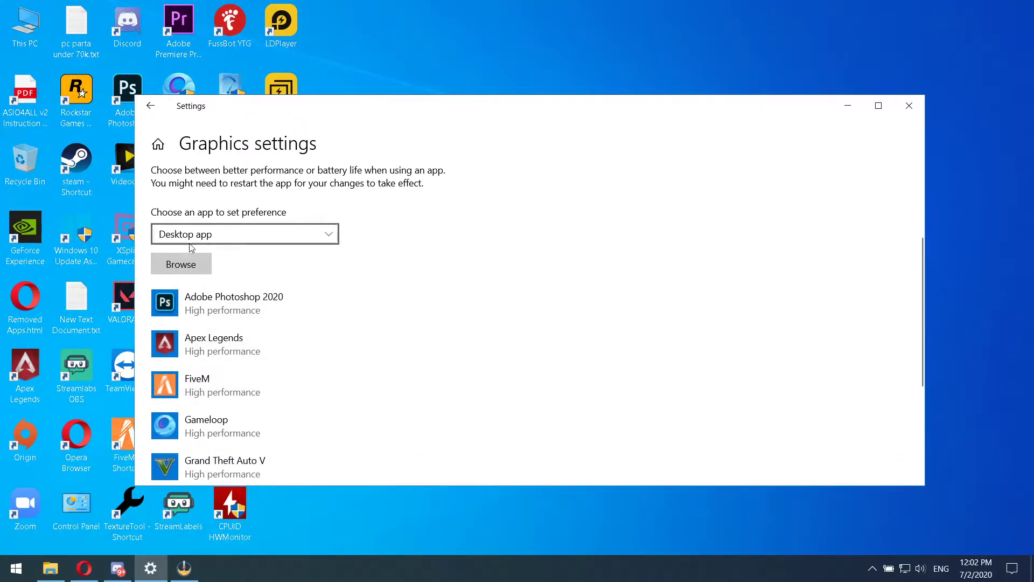
pyautogui.scroll(1, 240, 302)
pyautogui.scroll(1, 241, 303)
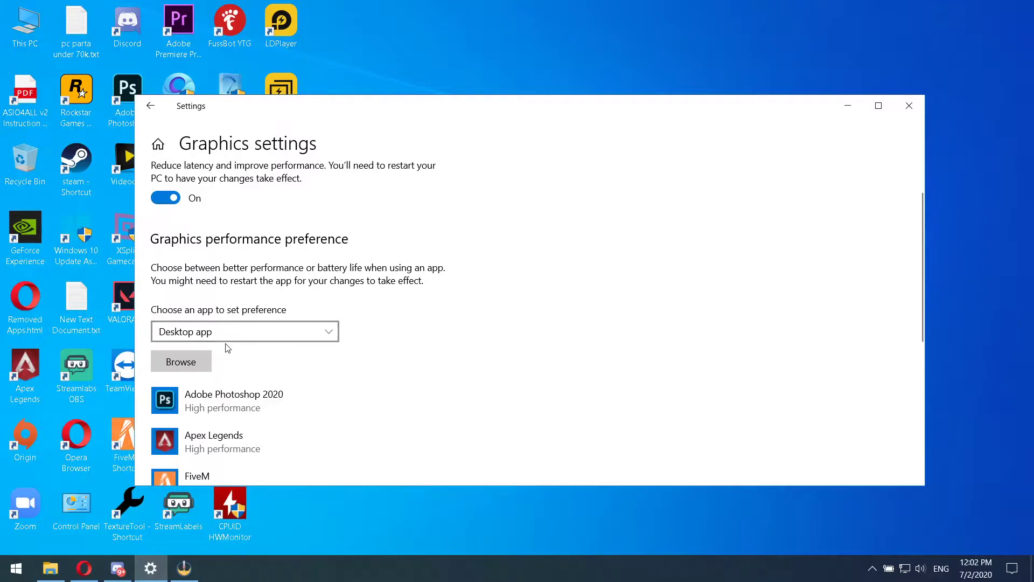
# - Start browsing for an app, cancel the picker, and minimize Graphics settings
pyautogui.click(197, 359)
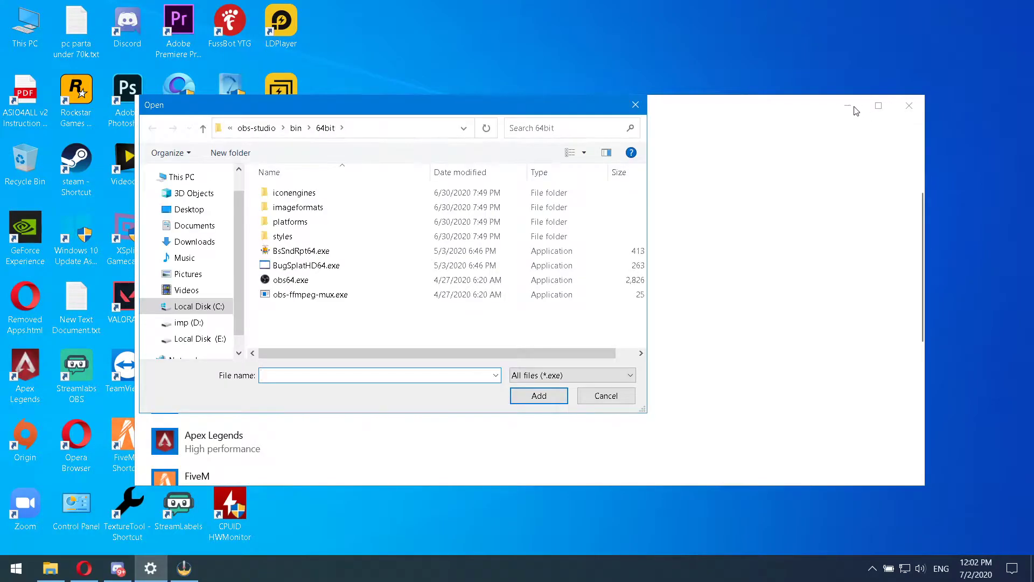
pyautogui.click(619, 396)
pyautogui.click(846, 108)
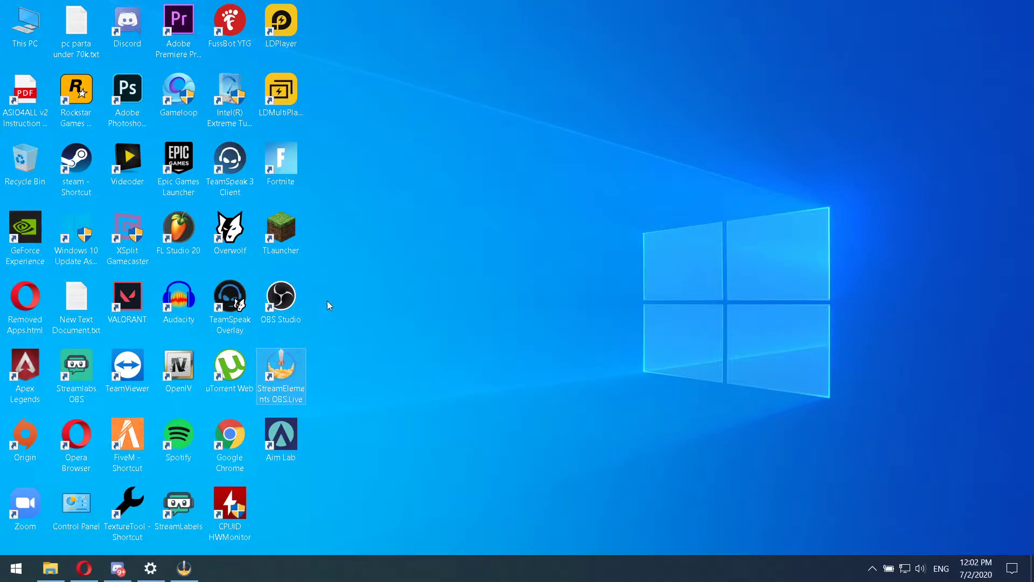
# - Copy the OBS 64bit folder path from the OBS.Live shortcut's file location, then close Explorer
pyautogui.rightClick(292, 371)
pyautogui.click(353, 79)
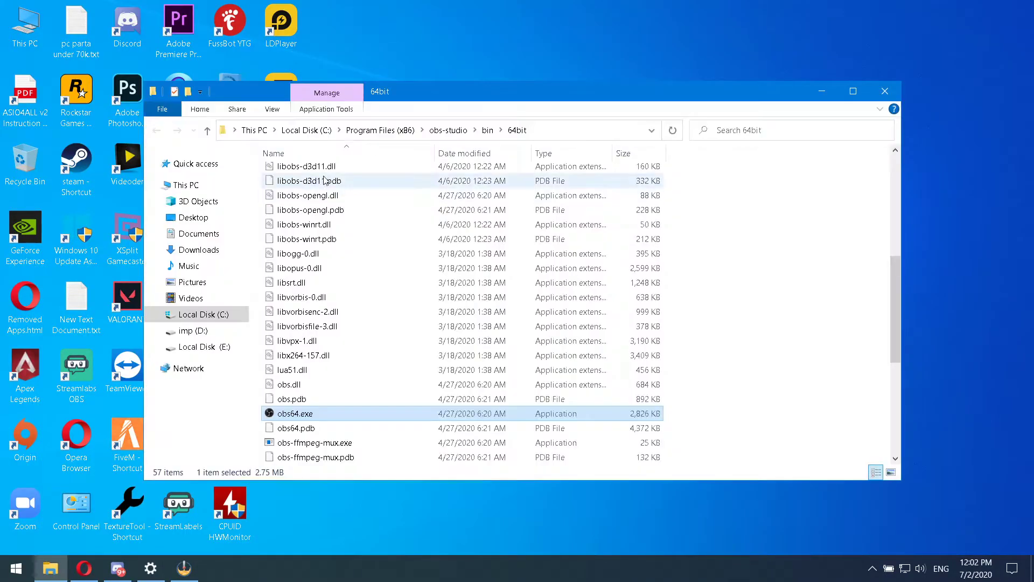
pyautogui.click(544, 130)
pyautogui.rightClick(390, 130)
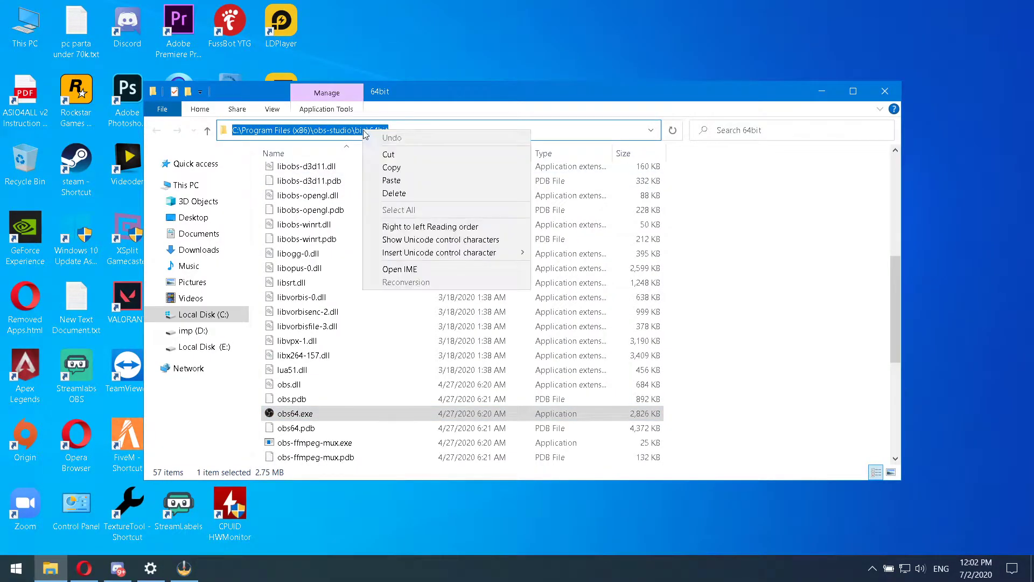
pyautogui.click(404, 165)
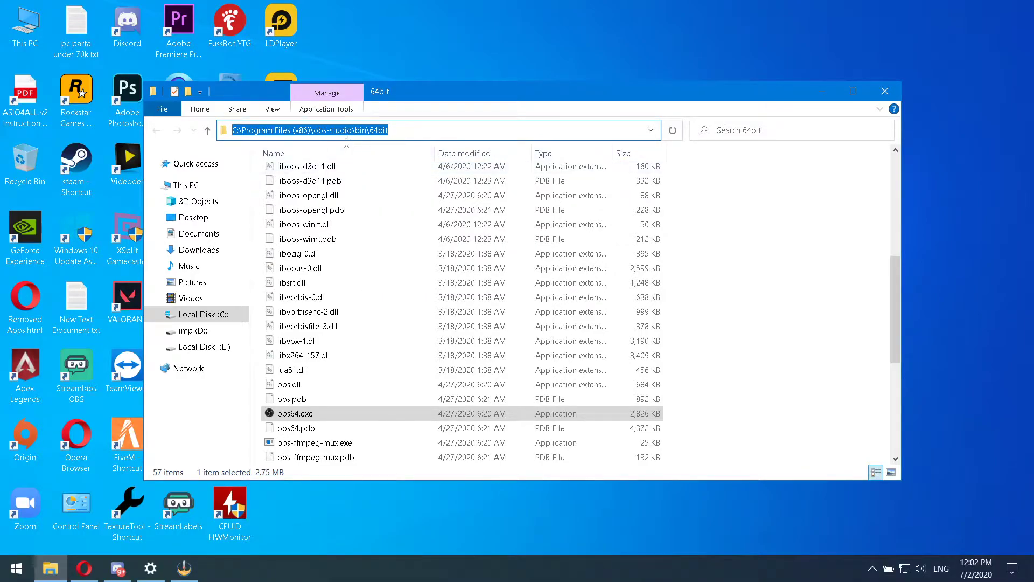
pyautogui.scroll(-6, 404, 411)
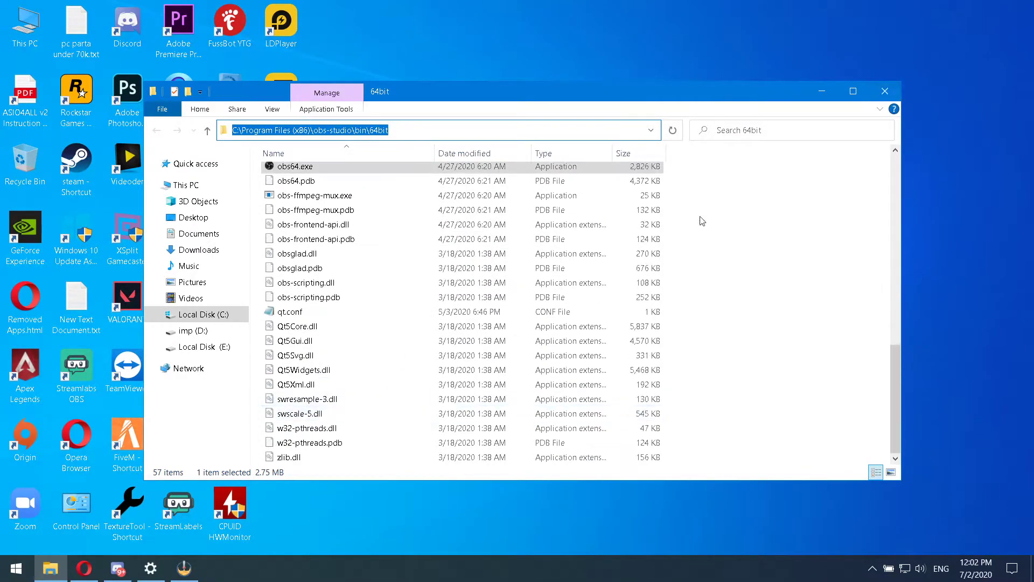
pyautogui.click(886, 92)
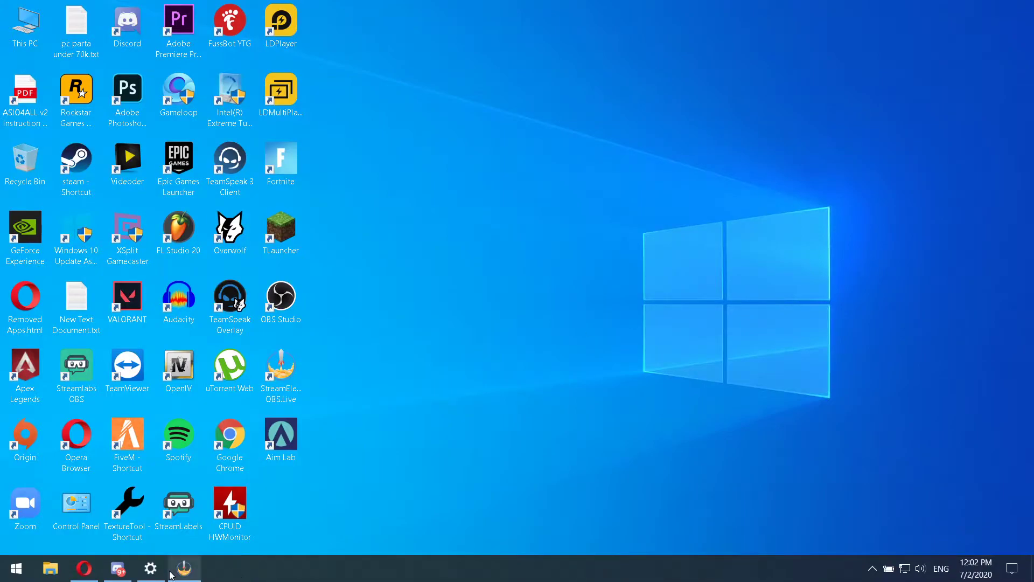
# - Enter the copied 64bit folder path in the Browse dialog and add obs64.exe
pyautogui.click(150, 568)
pyautogui.click(197, 355)
pyautogui.click(413, 126)
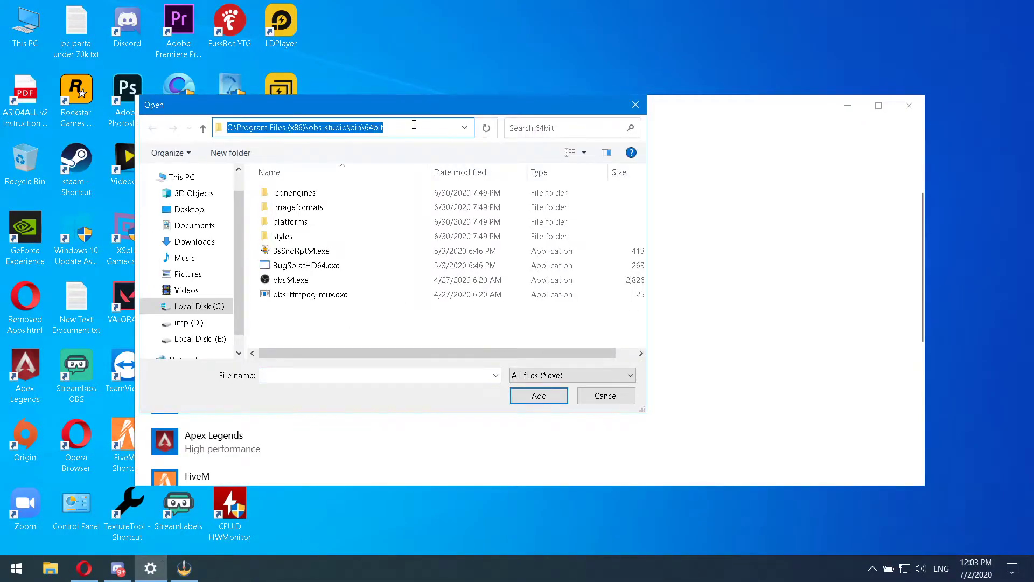
pyautogui.click(413, 125)
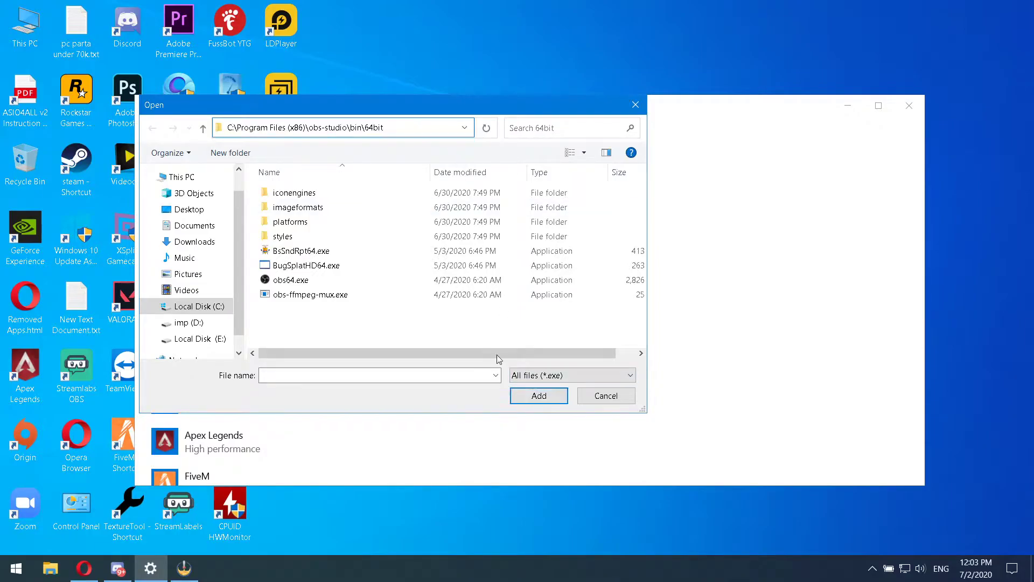
pyautogui.click(464, 130)
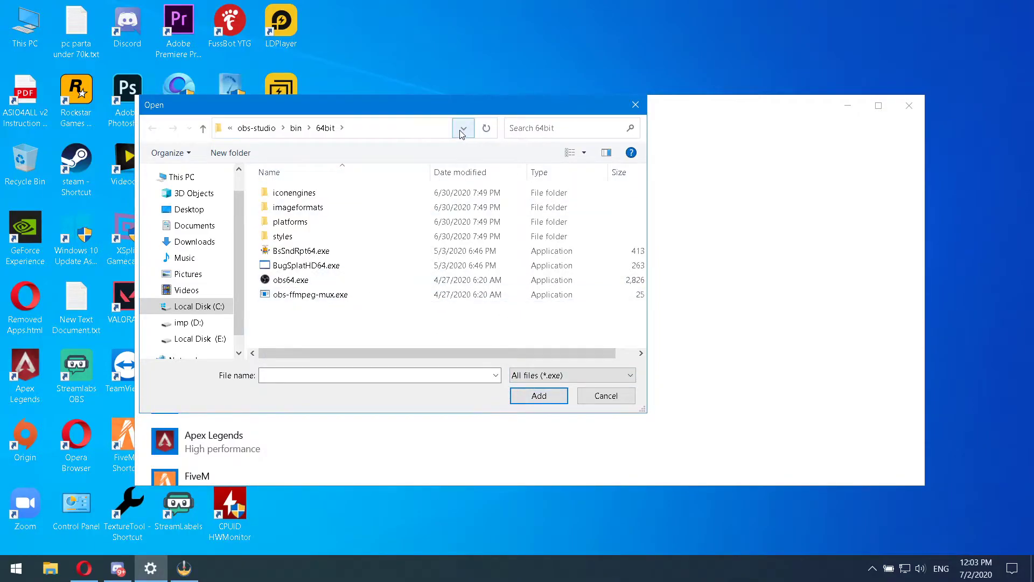
pyautogui.click(326, 281)
pyautogui.click(537, 395)
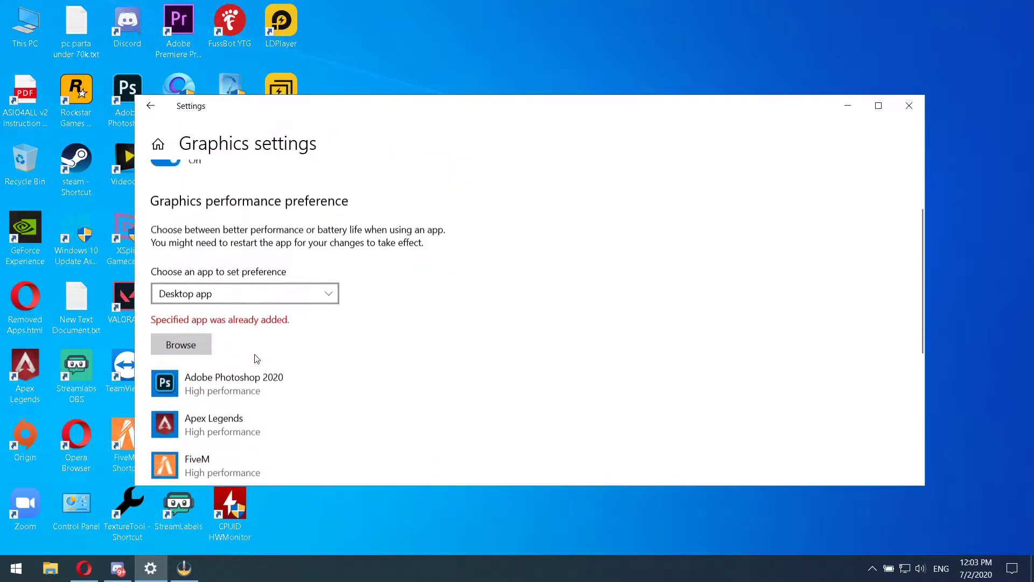
pyautogui.scroll(-1, 256, 358)
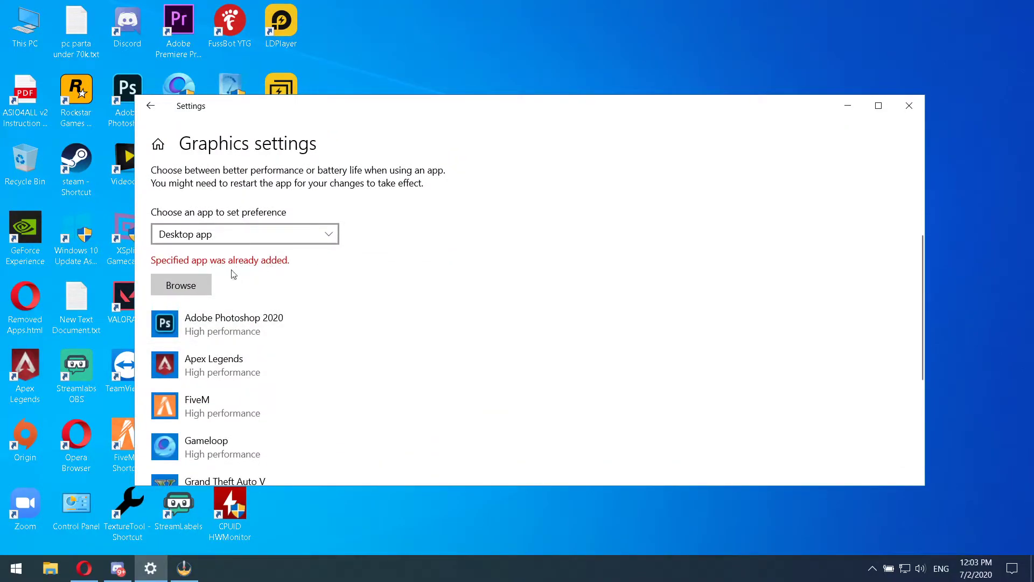
# - Browse again, checking the bin\32bit folder before jumping to Program Files (x86)
pyautogui.click(170, 286)
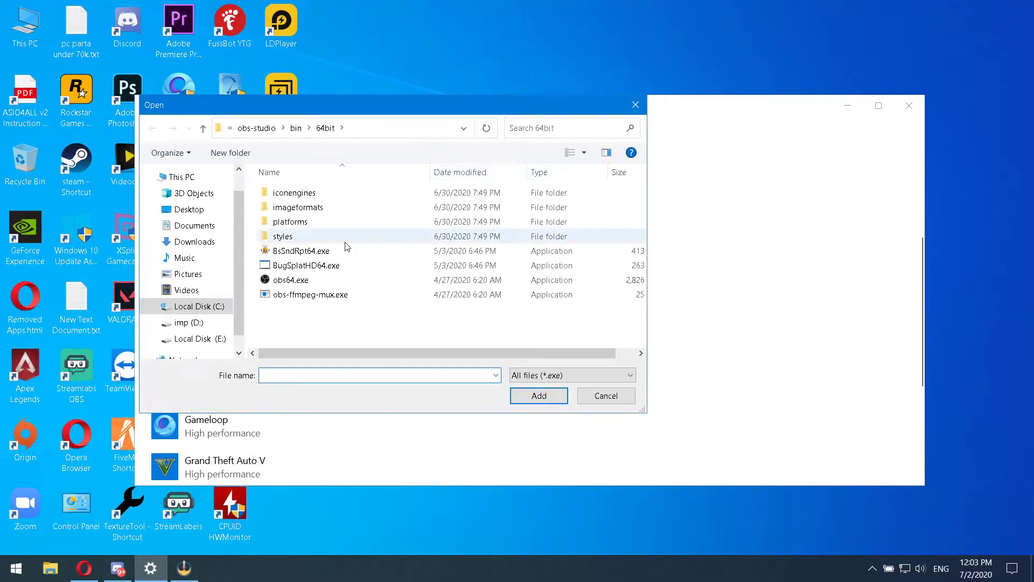
pyautogui.click(297, 128)
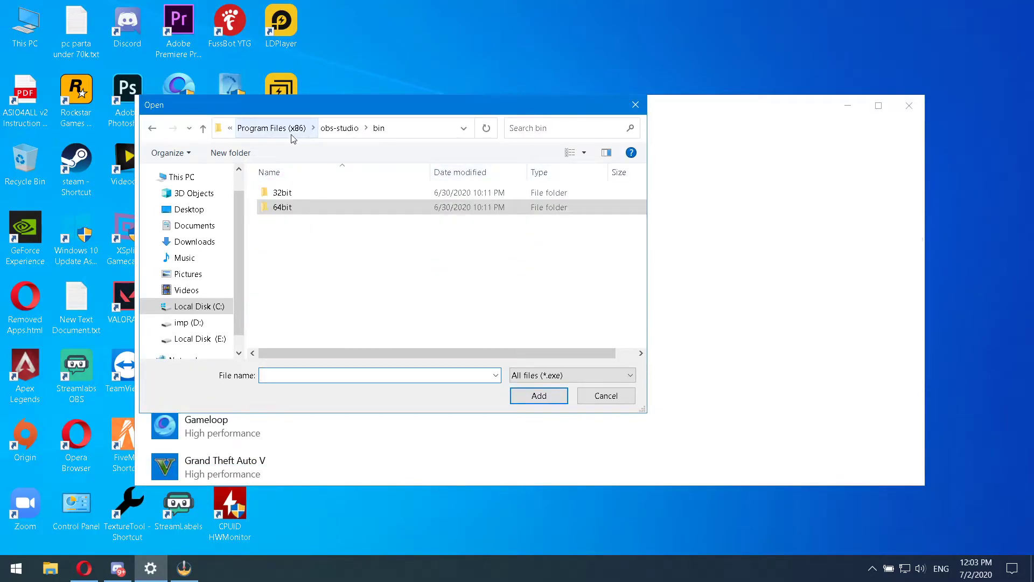
pyautogui.doubleClick(297, 194)
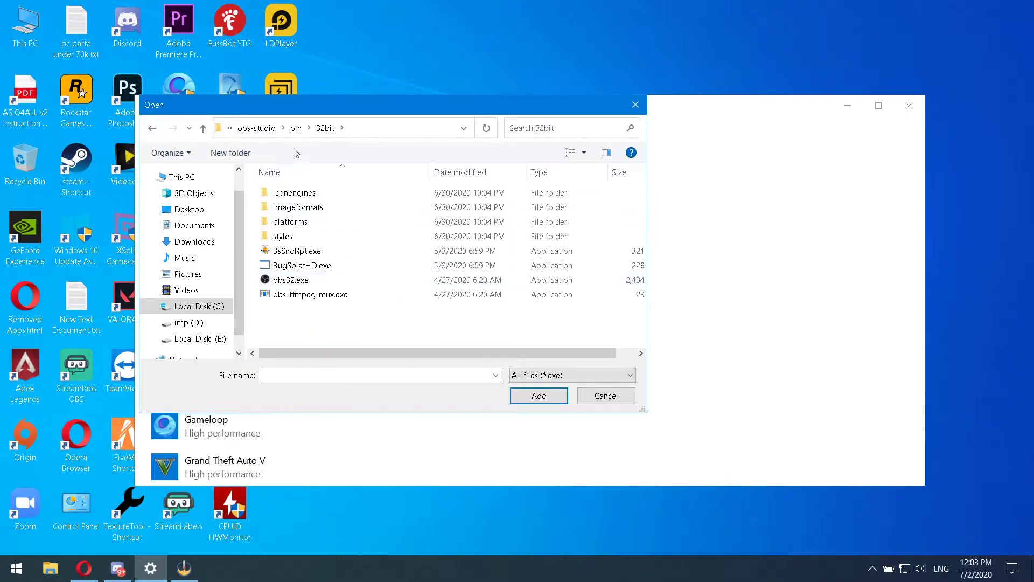
pyautogui.click(296, 128)
pyautogui.click(275, 129)
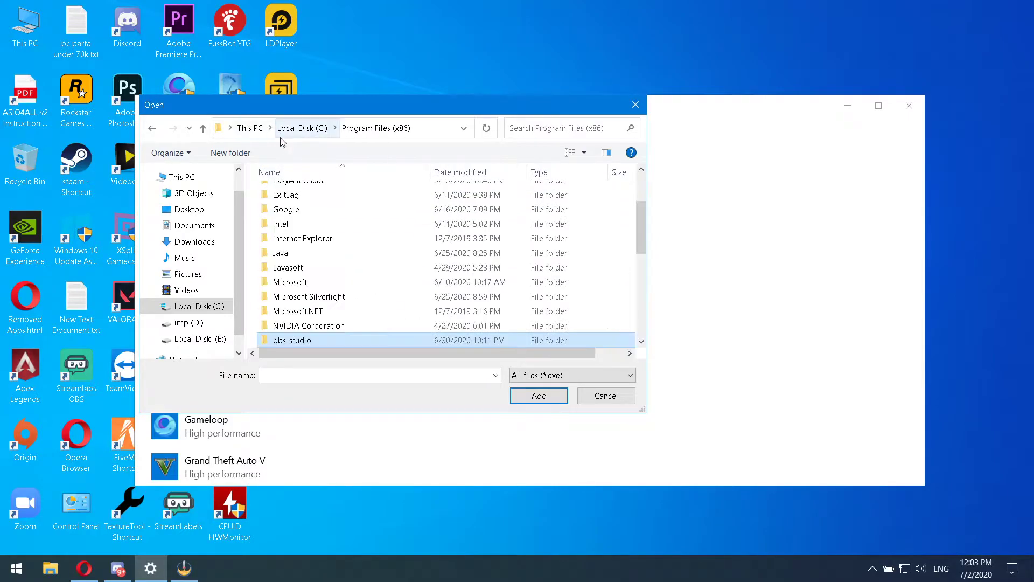
pyautogui.scroll(3, 333, 290)
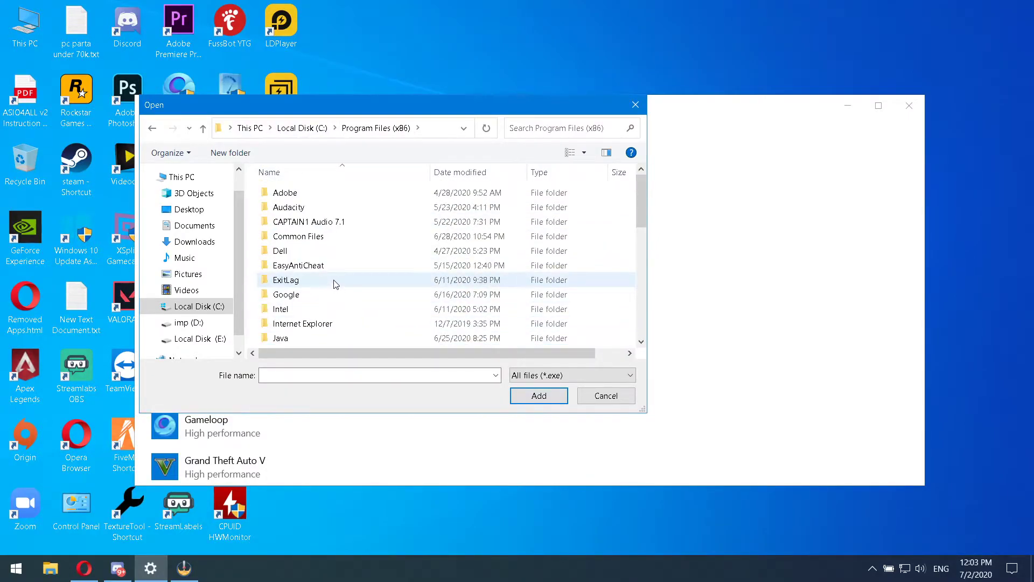
# - Navigate from Local Disk (C:) to D:\obs-studio\bin\64bit, where obs64.exe is listed
pyautogui.click(314, 130)
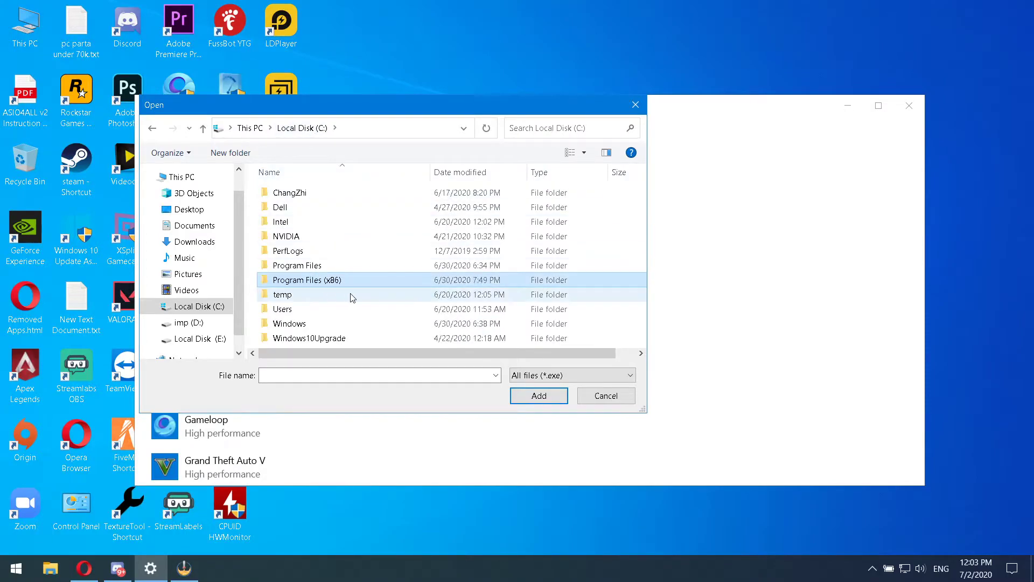
pyautogui.click(190, 322)
pyautogui.scroll(-1, 331, 278)
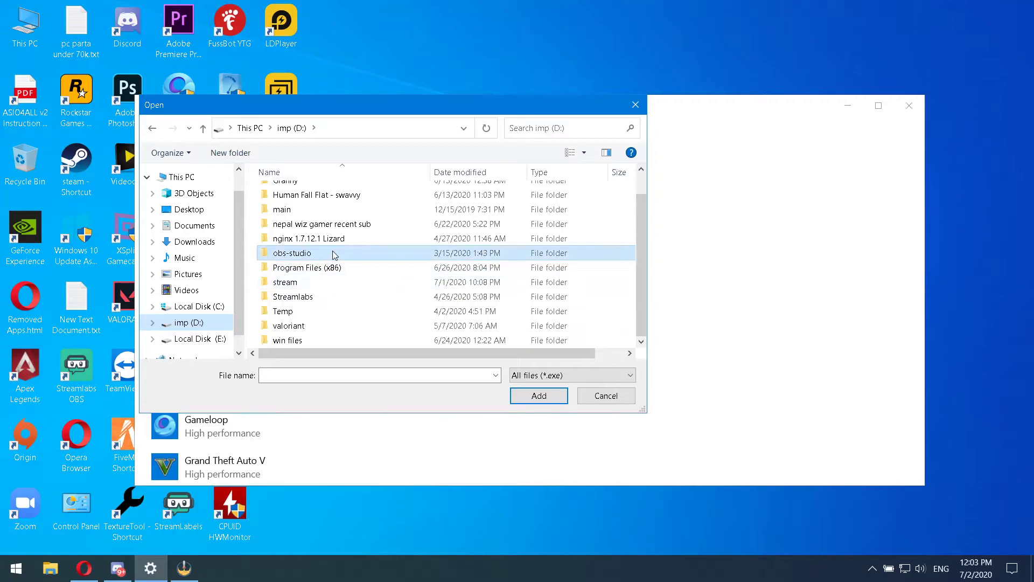
pyautogui.doubleClick(328, 253)
pyautogui.doubleClick(305, 196)
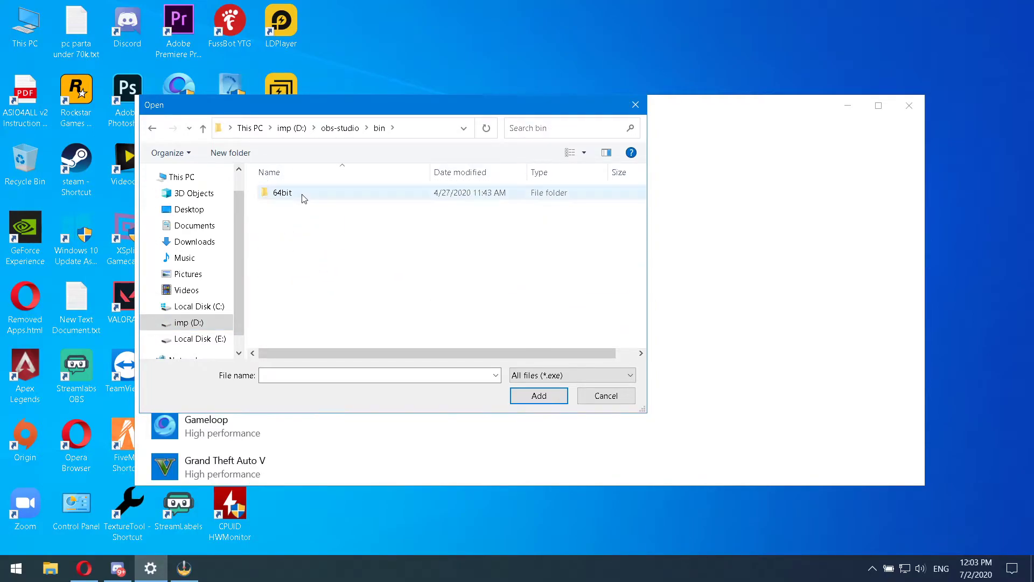
pyautogui.doubleClick(306, 196)
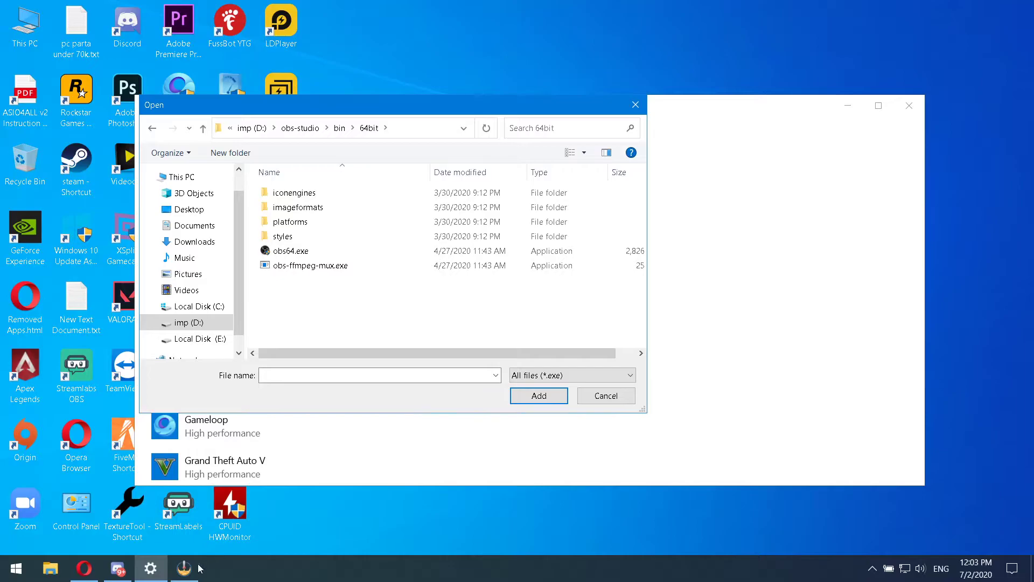
pyautogui.click(154, 570)
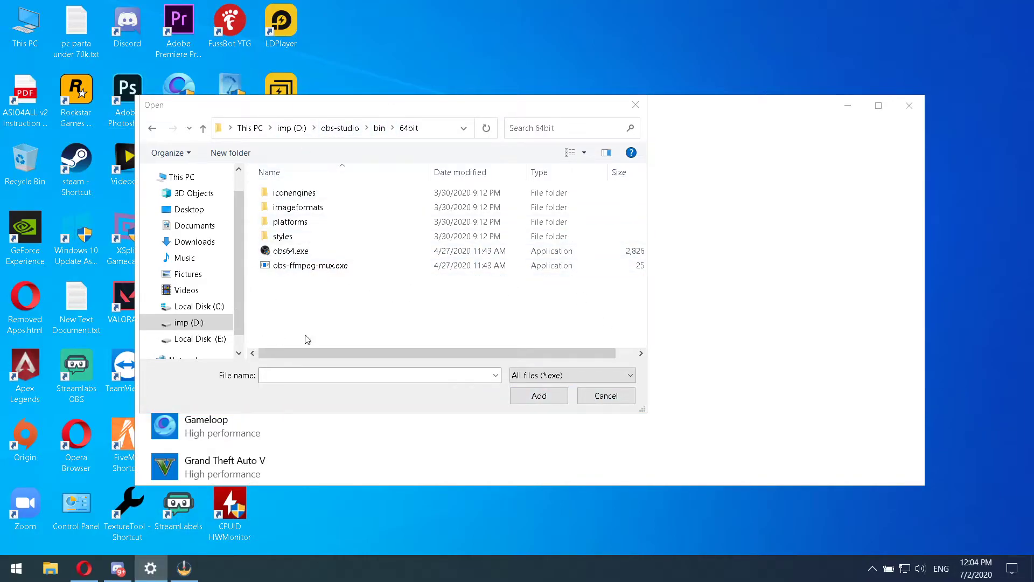
# - Select obs64.exe in C:\Program Files (x86)\obs-studio\bin\64bit
pyautogui.moveTo(190, 267)
pyautogui.click(195, 306)
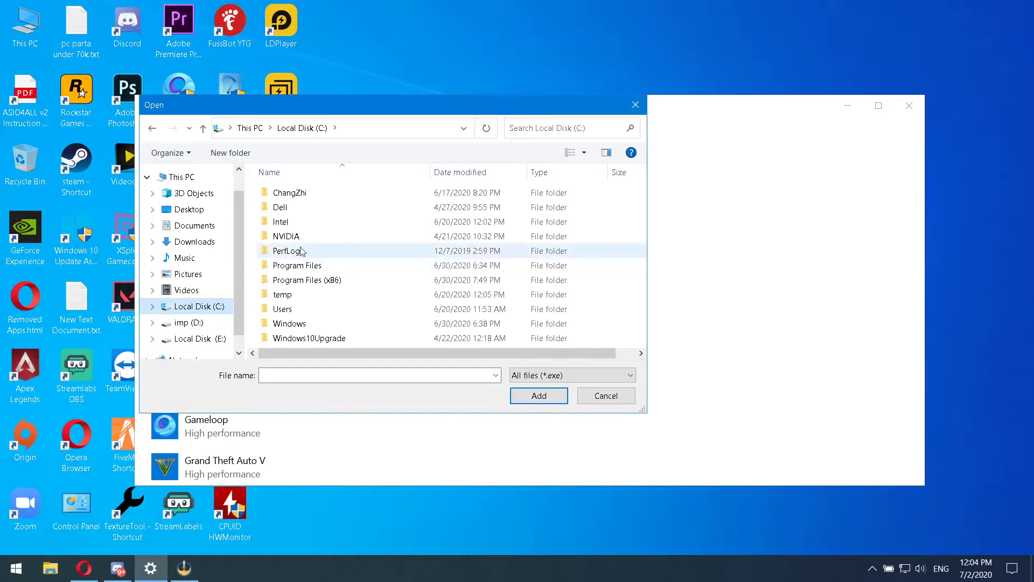
pyautogui.doubleClick(319, 280)
pyautogui.scroll(-5, 316, 295)
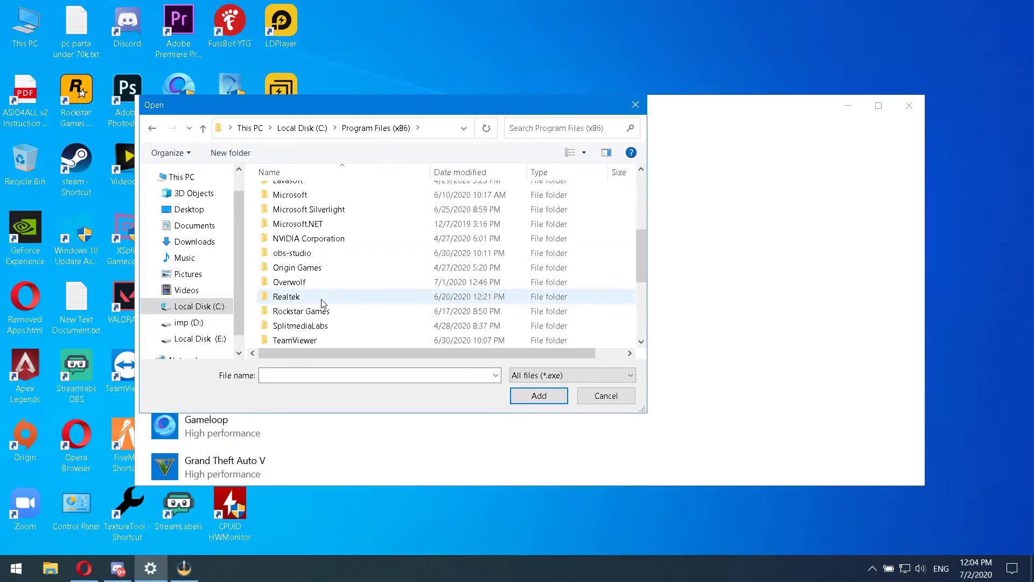
pyautogui.doubleClick(304, 253)
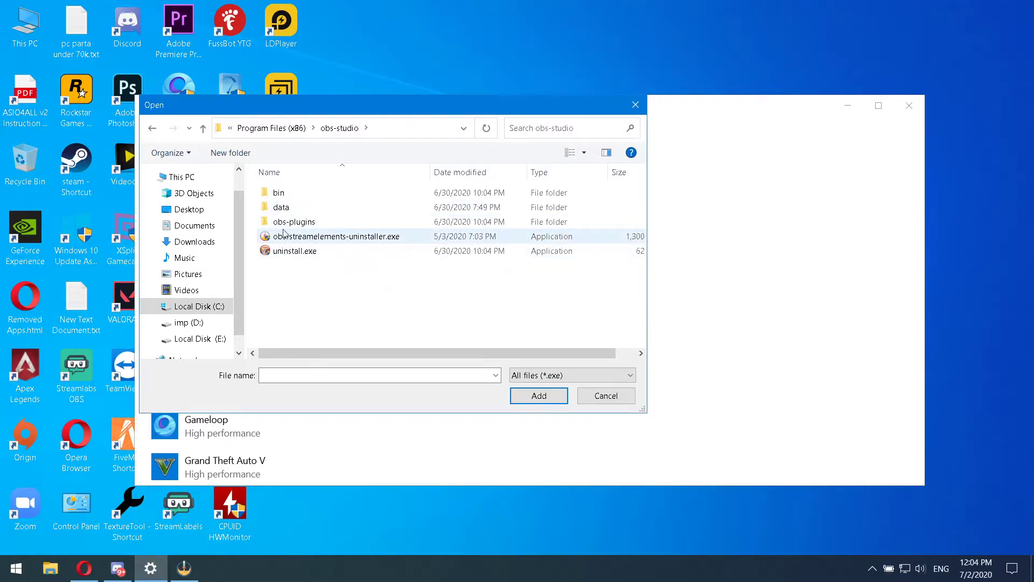
pyautogui.doubleClick(288, 200)
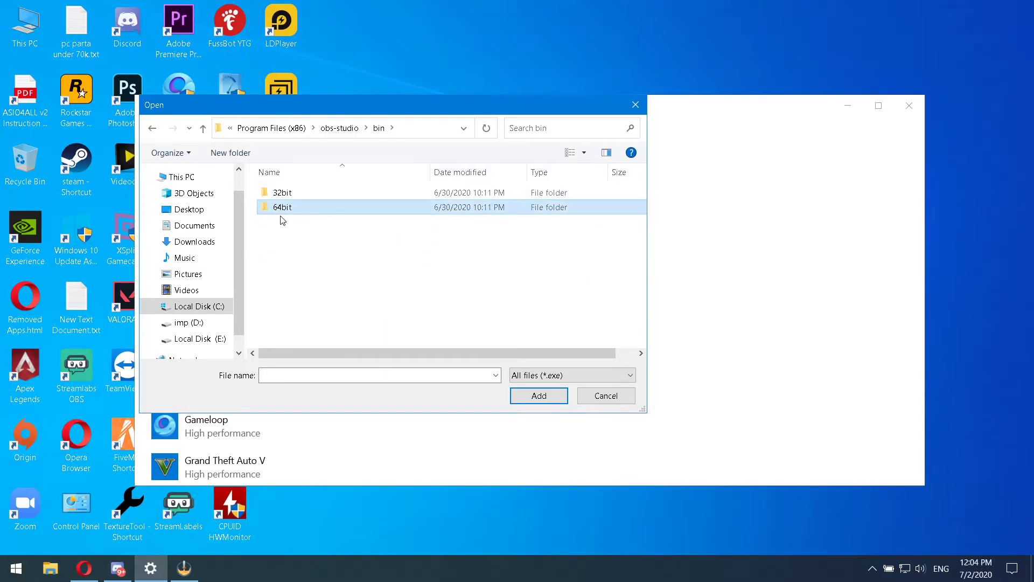
pyautogui.doubleClick(358, 212)
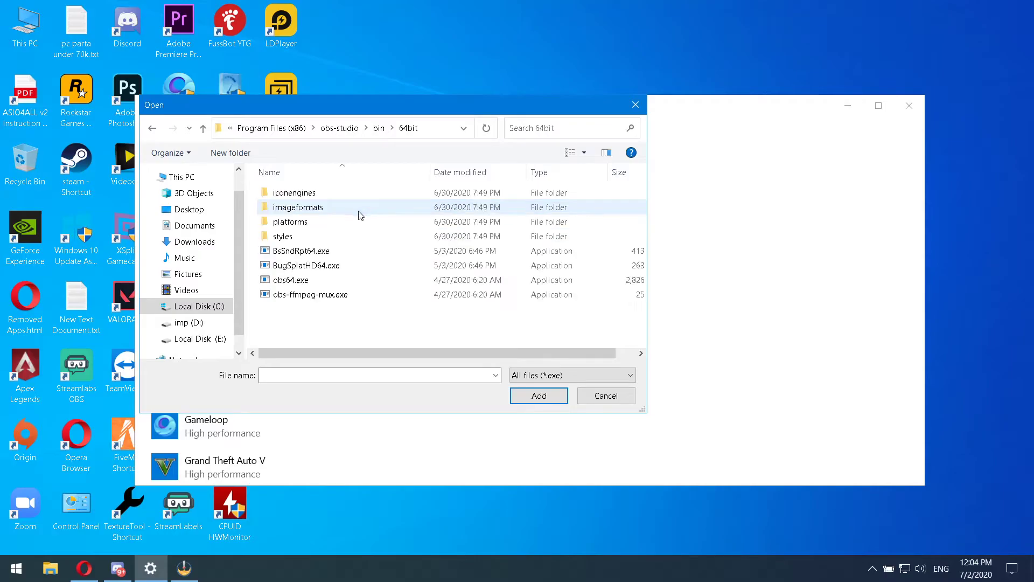
pyautogui.click(325, 282)
# - Add obs64.exe, view OBS Studio's Power saving preference, cancel, and minimize Settings
pyautogui.click(539, 395)
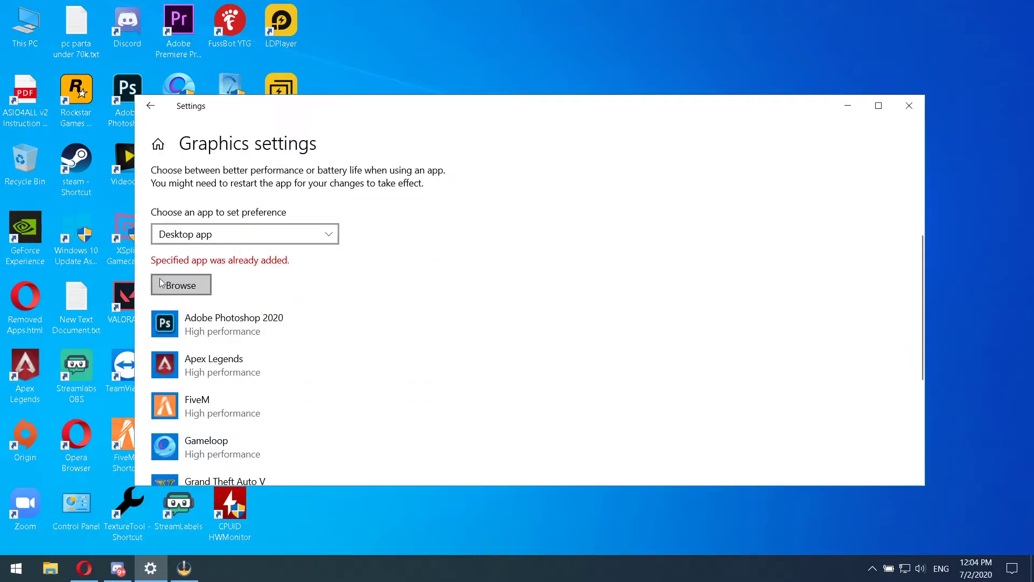
pyautogui.scroll(-3, 251, 347)
pyautogui.click(223, 343)
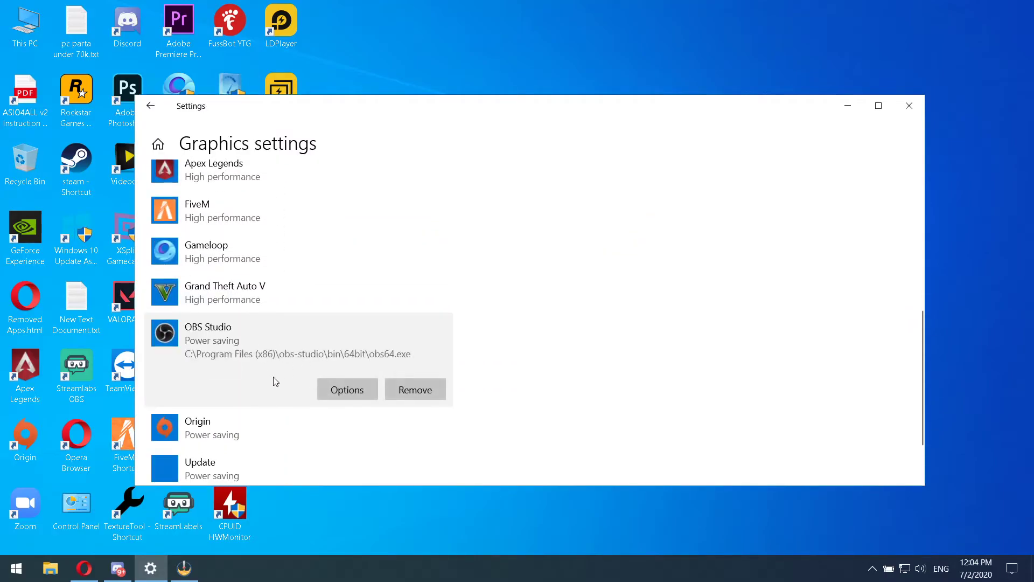
pyautogui.click(339, 372)
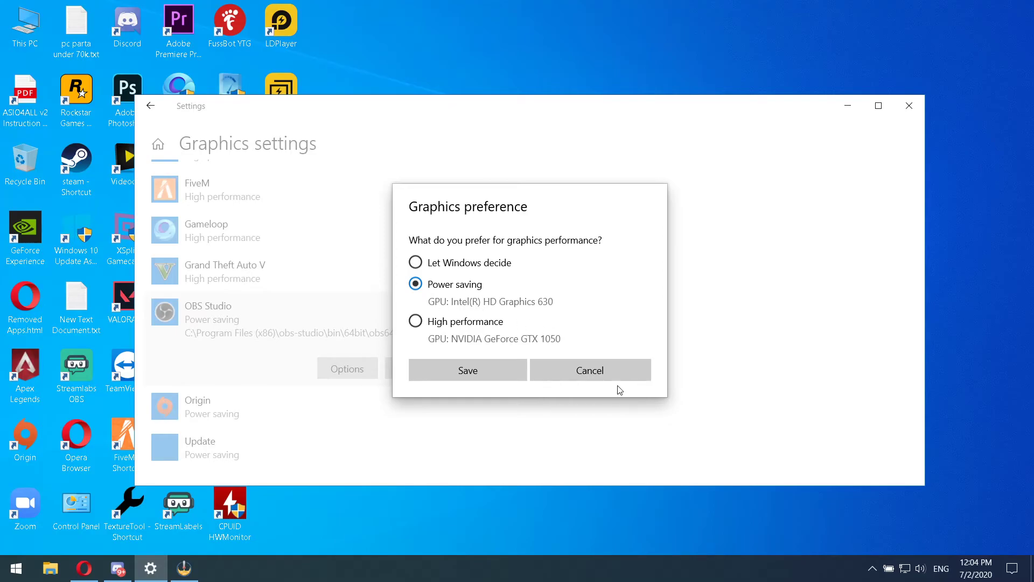
pyautogui.click(599, 368)
pyautogui.click(851, 117)
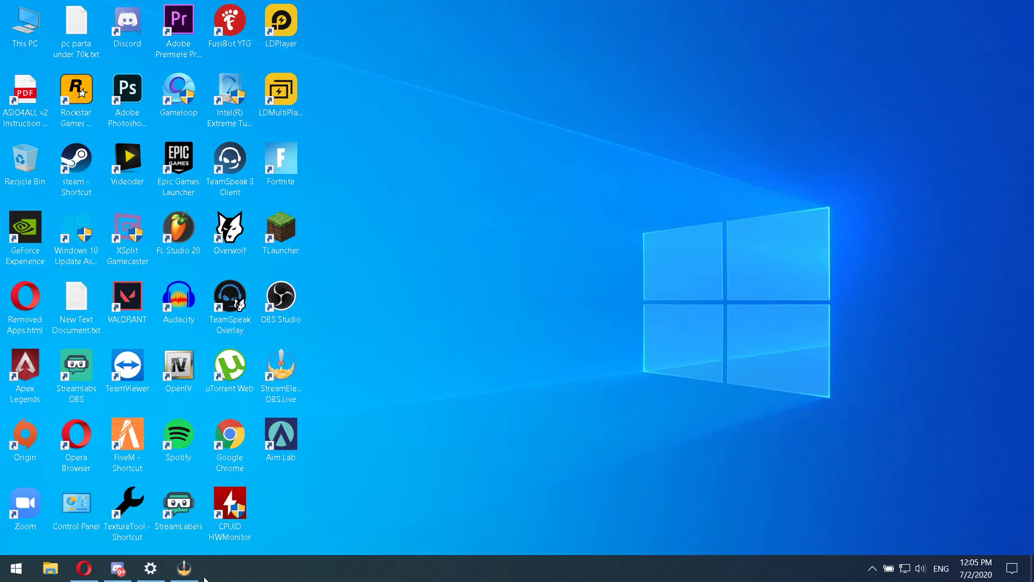
pyautogui.click(184, 567)
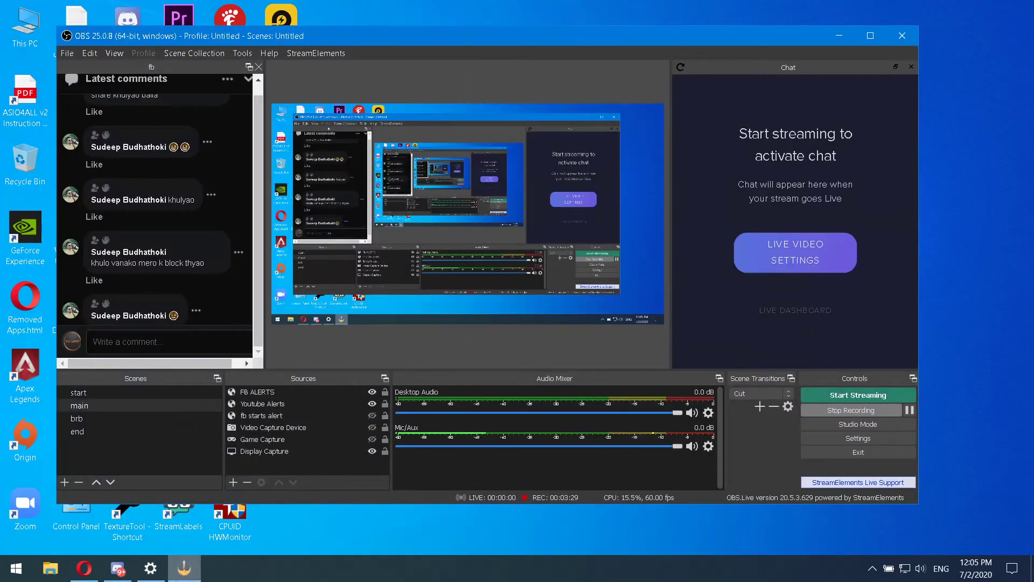
pyautogui.press('super+d')
pyautogui.click(184, 568)
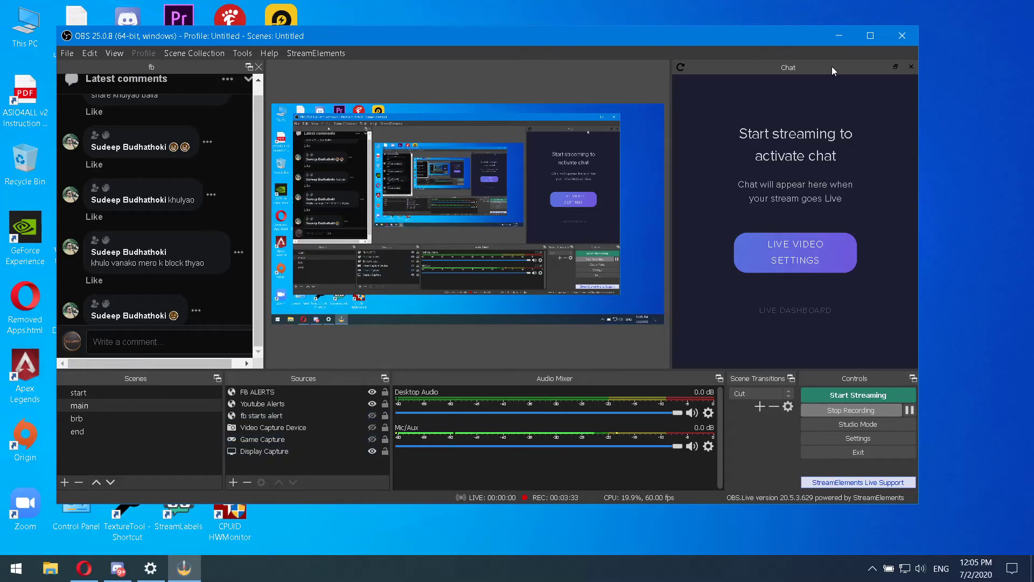
pyautogui.click(838, 38)
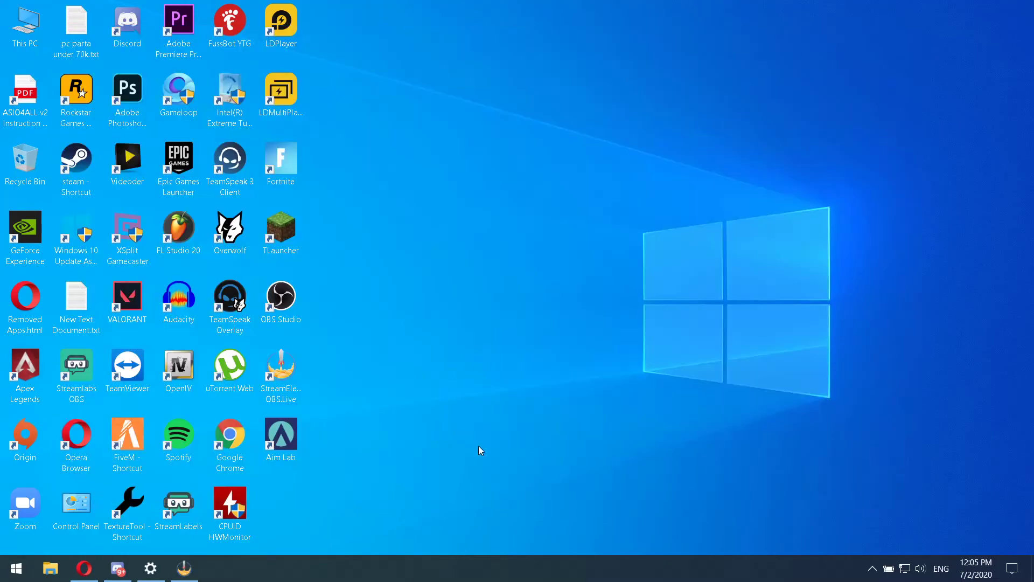
pyautogui.moveTo(151, 568)
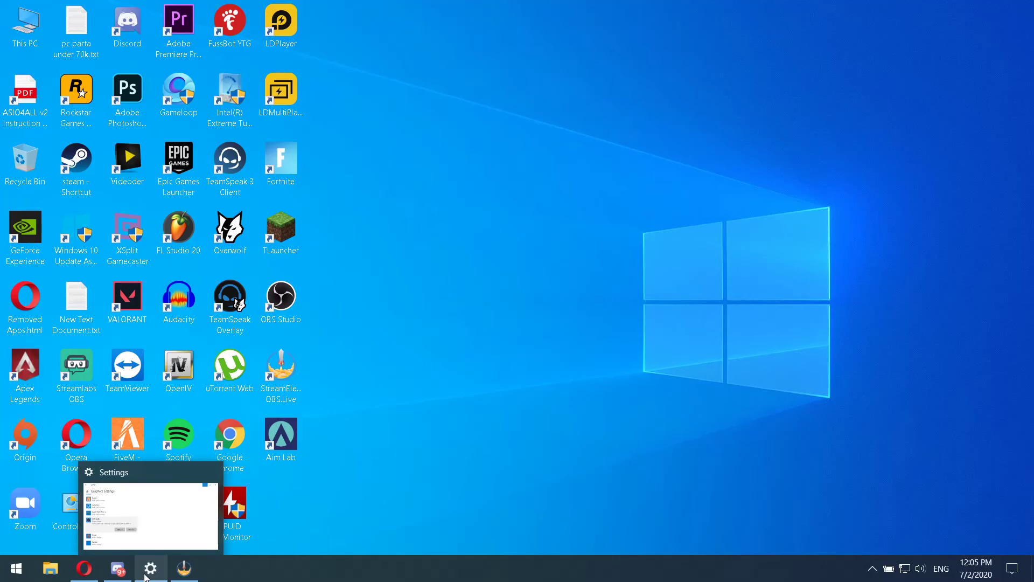
# - Close the Settings window and bring OBS Studio back up from the taskbar
pyautogui.click(146, 572)
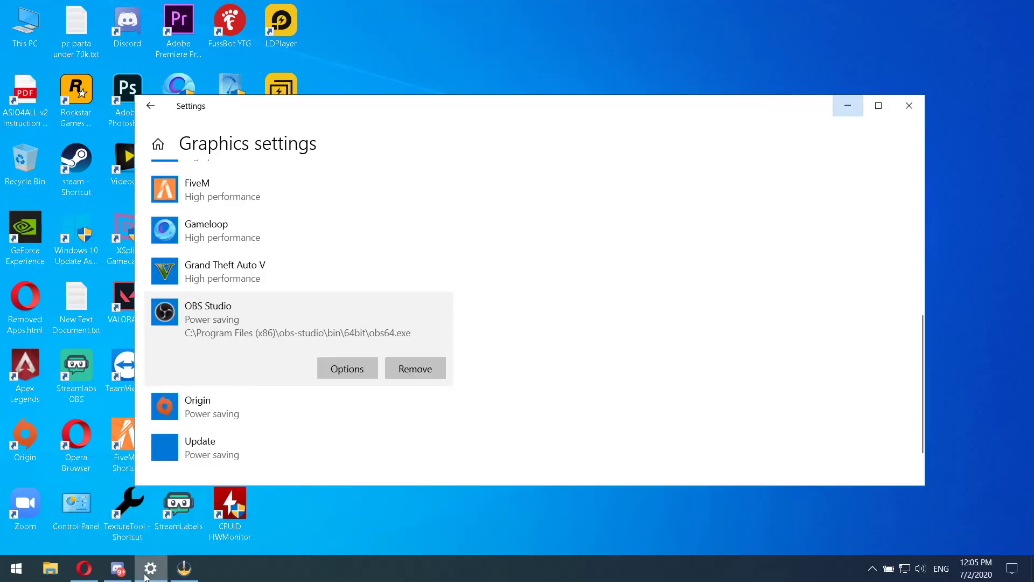
pyautogui.click(910, 106)
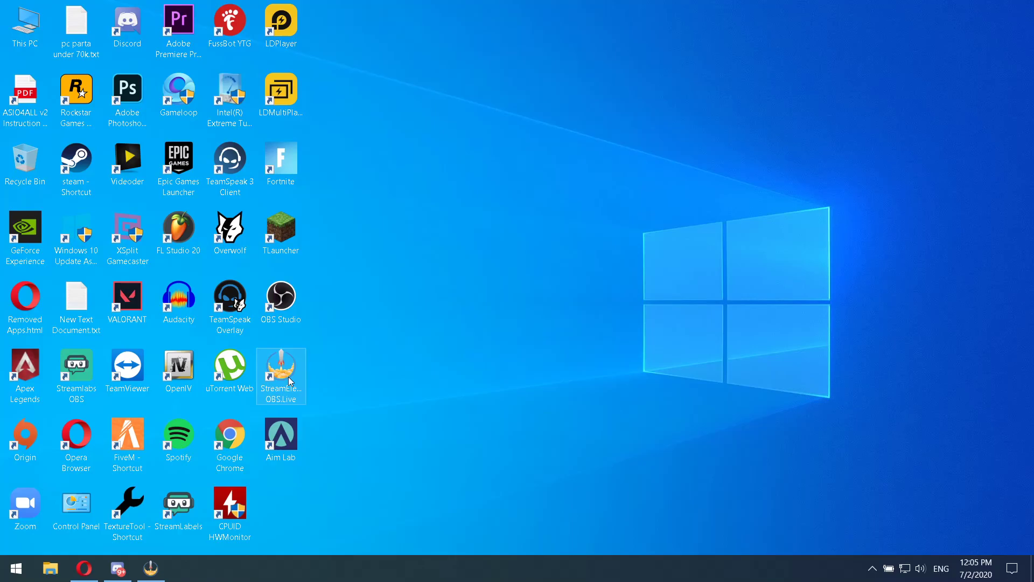
pyautogui.click(164, 573)
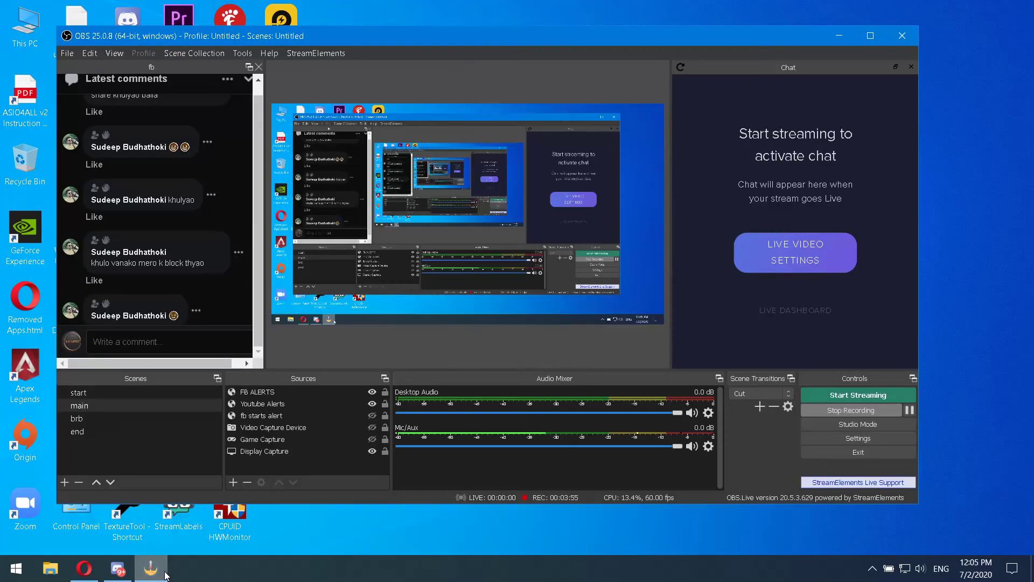
pyautogui.click(164, 572)
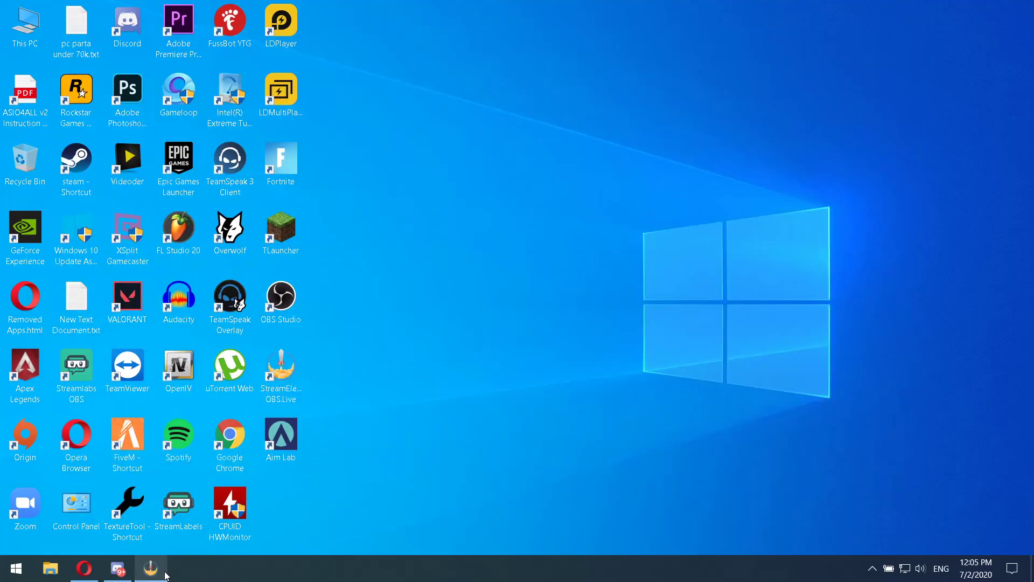
pyautogui.click(164, 572)
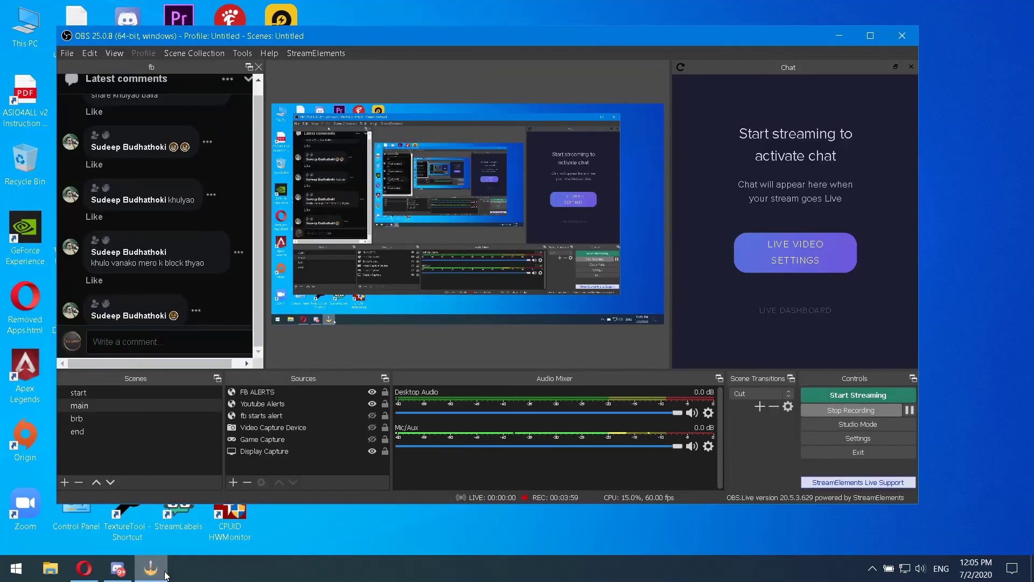